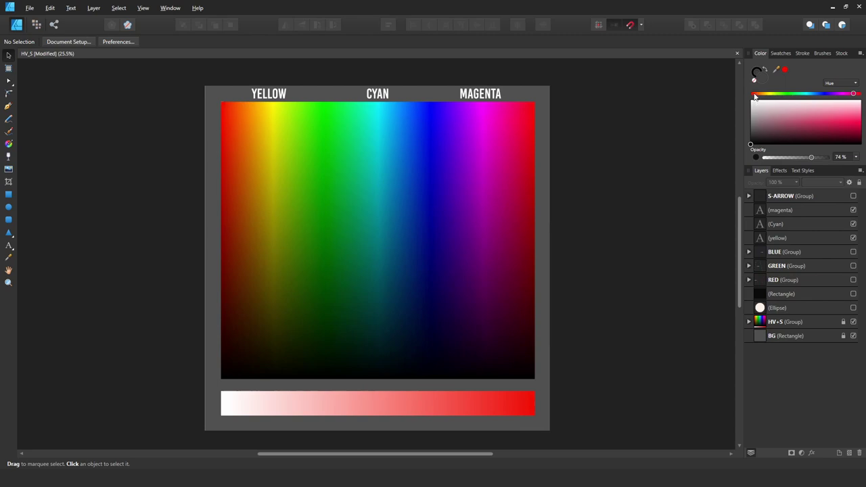
# Step: Preview the hues, show the RED AMOUNT overlay on the darkened chart, then hide it
pyautogui.moveTo(755, 97); pyautogui.dragTo(859, 95)
pyautogui.click(853, 280)
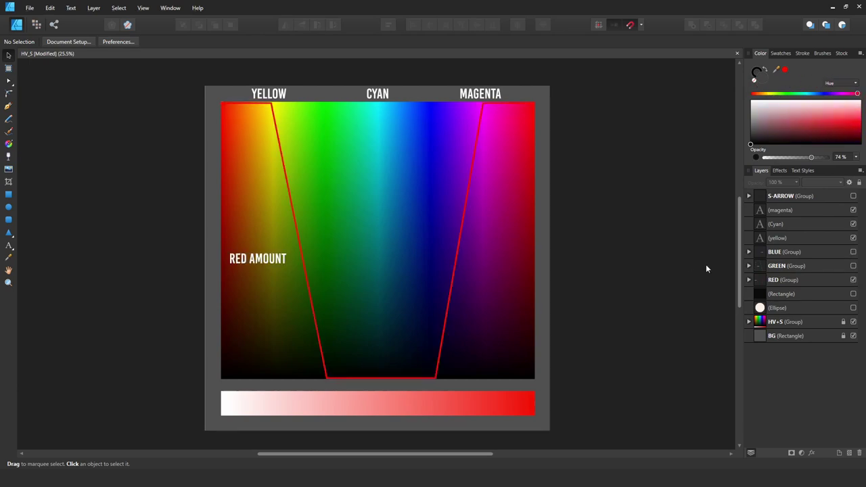
pyautogui.click(854, 294)
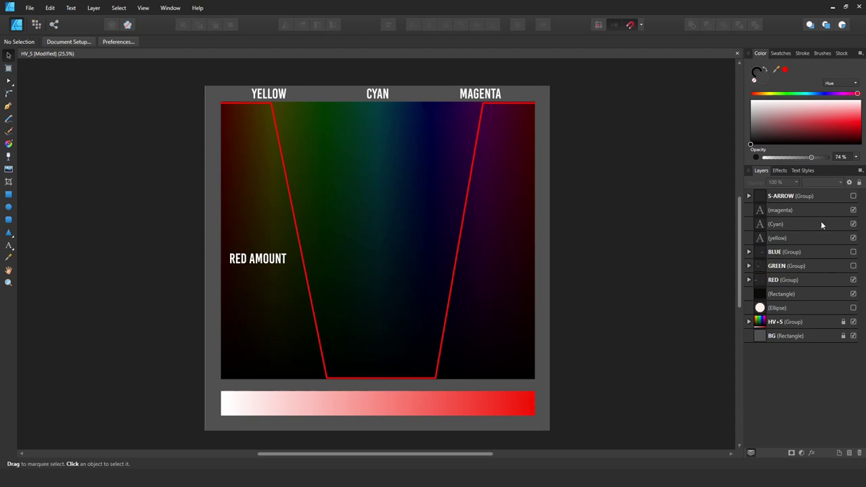
pyautogui.click(855, 280)
# Step: Show the GREEN overlay, set the fill to saturated yellow, then swap to the BLUE overlay
pyautogui.click(853, 266)
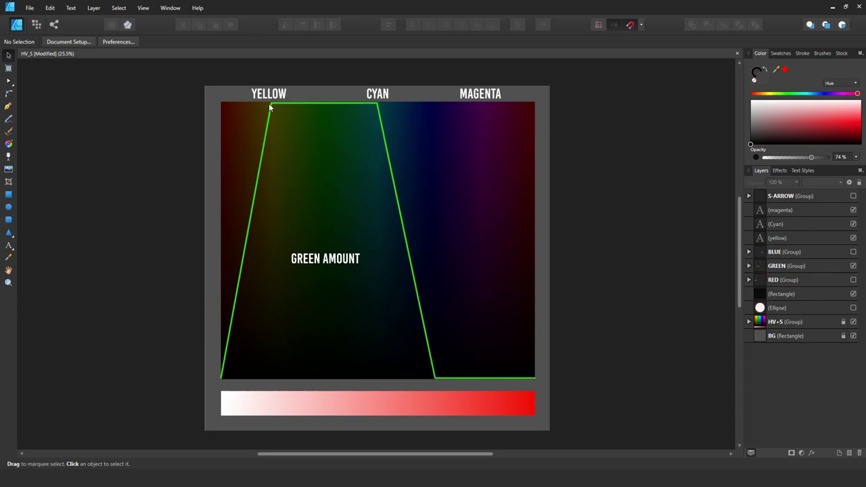
pyautogui.click(770, 94)
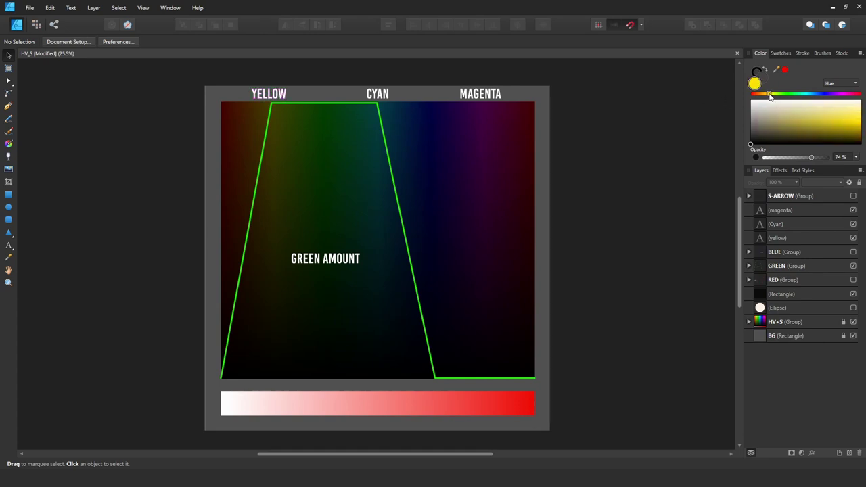
pyautogui.click(861, 124)
pyautogui.click(854, 266)
pyautogui.click(853, 252)
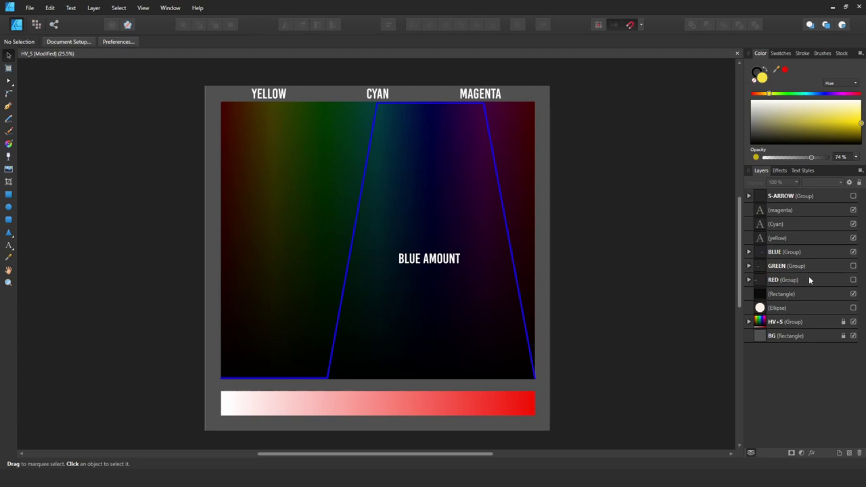
# Step: Hide the BLUE overlay and show the S-ARROW group on the chart
pyautogui.click(853, 252)
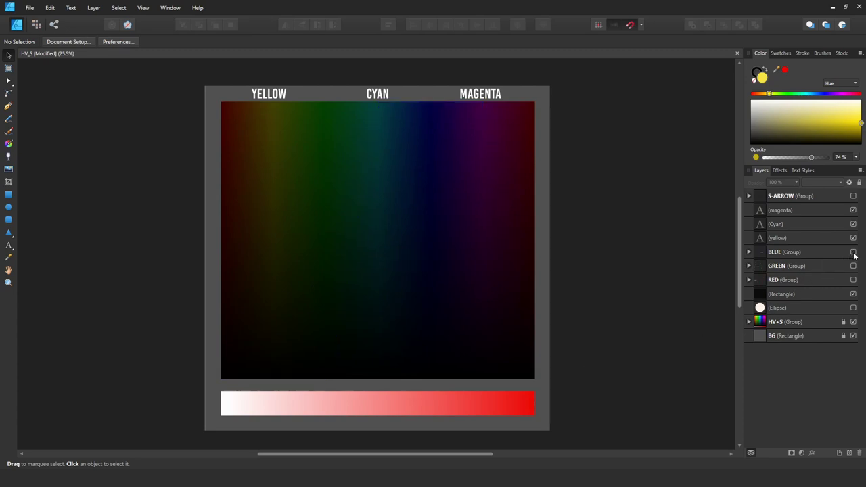
pyautogui.click(853, 197)
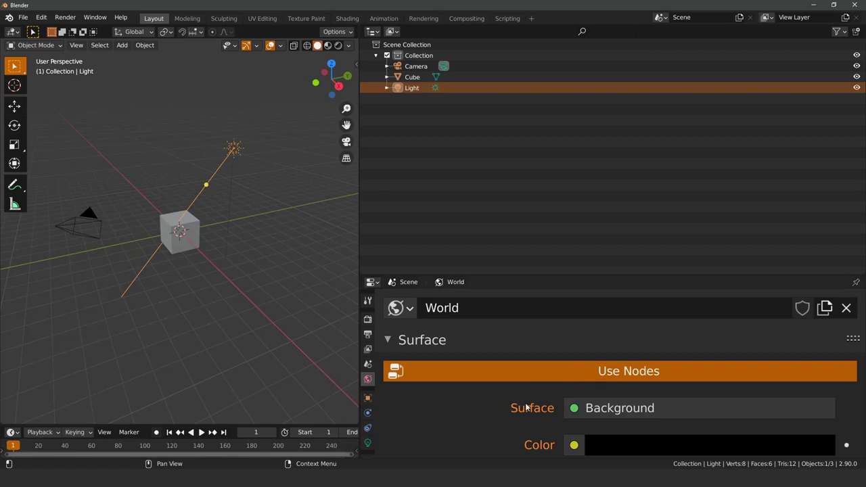
# Step: In the RGB picker, set the World colour to orange: R 1.000, G 0.242, B 0.000
pyautogui.click(609, 444)
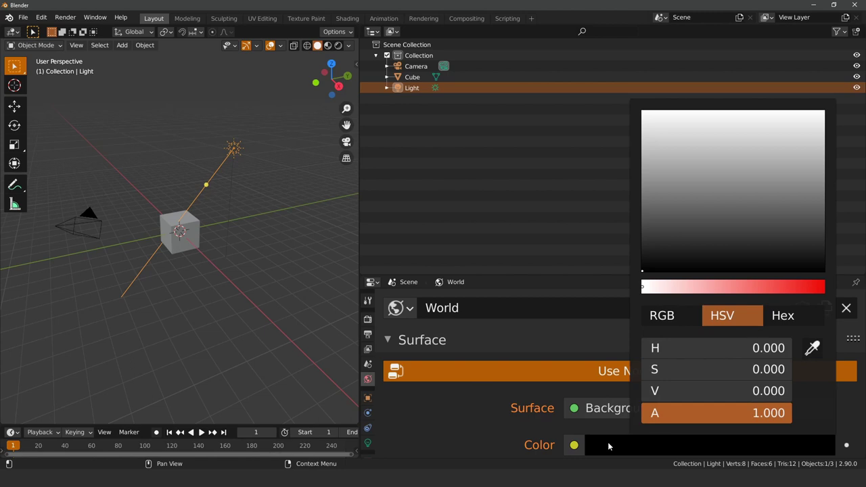
pyautogui.click(662, 315)
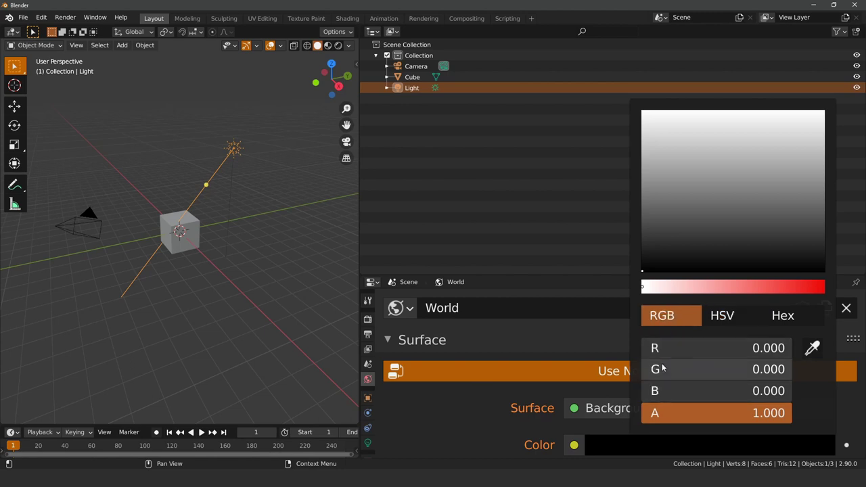
pyautogui.moveTo(656, 369); pyautogui.dragTo(731, 370)
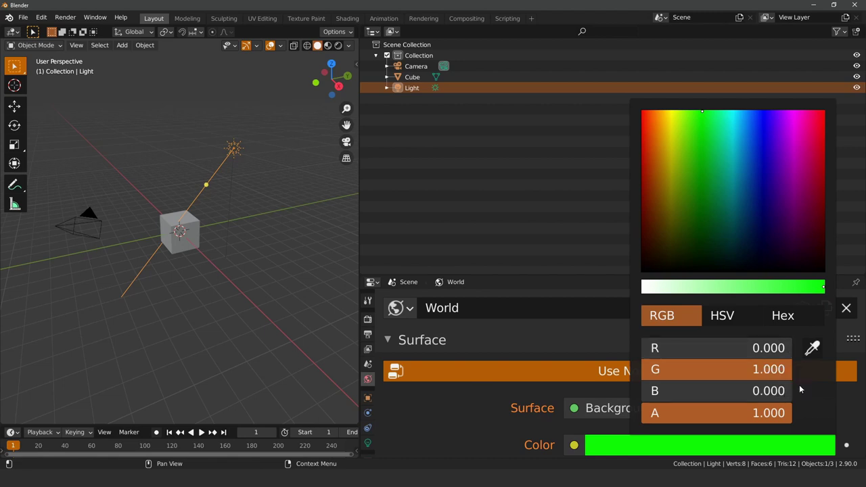
pyautogui.click(702, 112)
pyautogui.moveTo(702, 113); pyautogui.dragTo(672, 111)
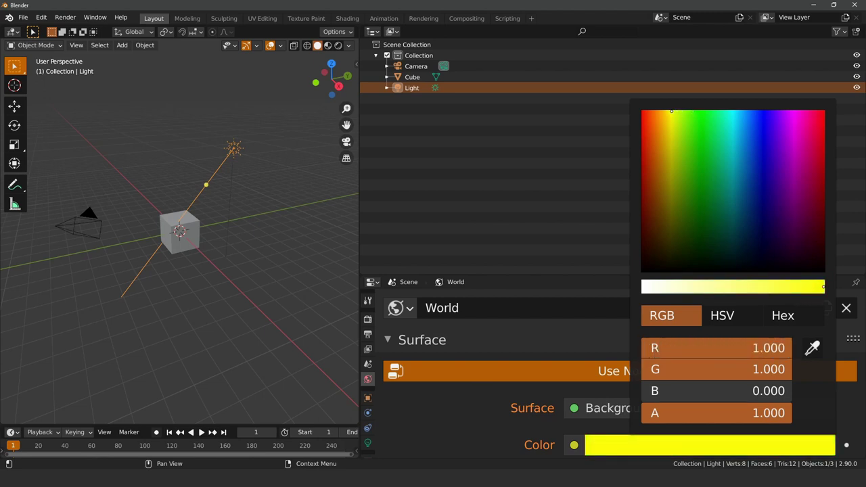
pyautogui.moveTo(785, 370); pyautogui.dragTo(679, 369)
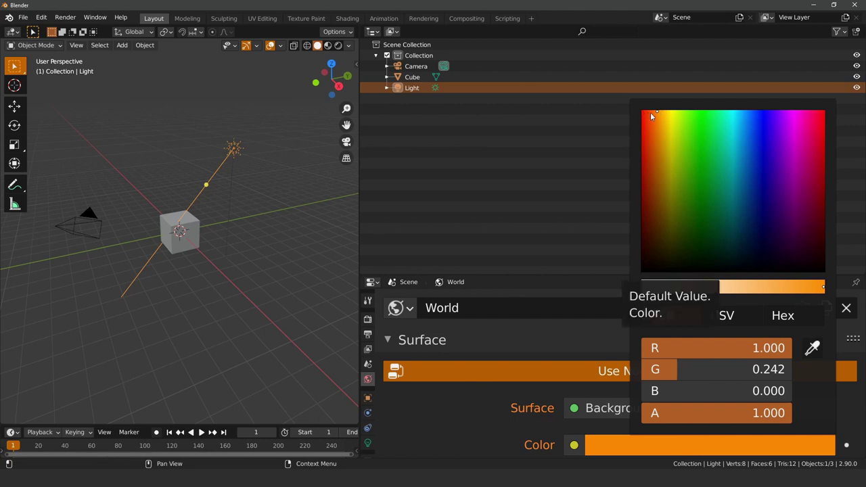
# Step: Sweep the World colour through yellow and cyan, settling on green R 0.000, G 0.616, B 0.000
pyautogui.moveTo(657, 115); pyautogui.dragTo(672, 112)
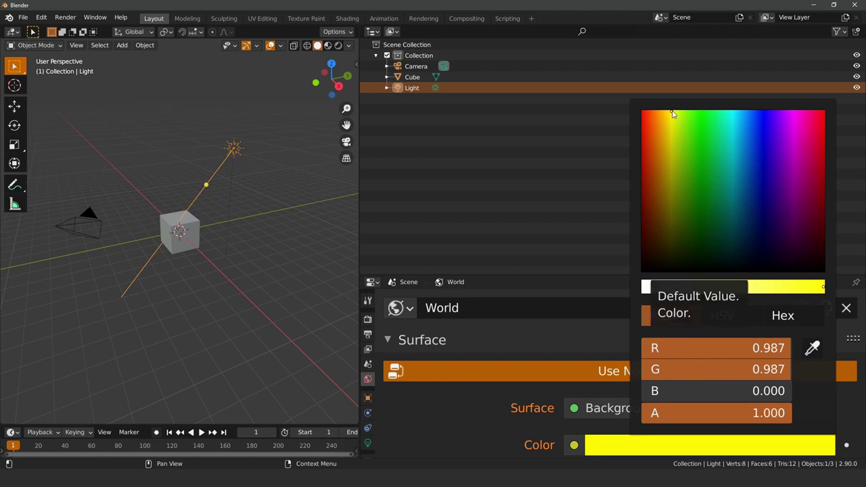
pyautogui.moveTo(728, 115)
pyautogui.mouseDown()
pyautogui.moveTo(795, 112)
pyautogui.moveTo(736, 111)
pyautogui.moveTo(750, 111)
pyautogui.mouseUp()
pyautogui.moveTo(769, 369); pyautogui.dragTo(837, 370)
pyautogui.moveTo(670, 370); pyautogui.dragTo(643, 391)
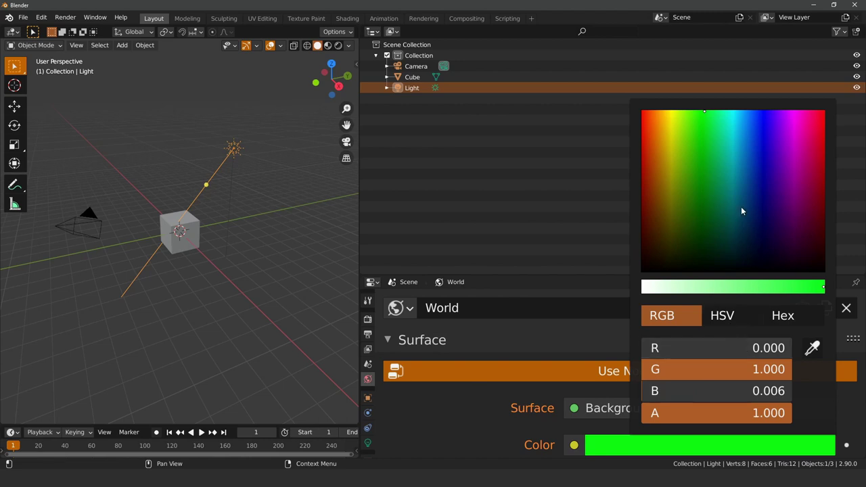
pyautogui.press('BackSpace')
pyautogui.moveTo(743, 375)
pyautogui.mouseDown()
pyautogui.moveTo(686, 375)
pyautogui.moveTo(735, 373)
pyautogui.mouseUp()
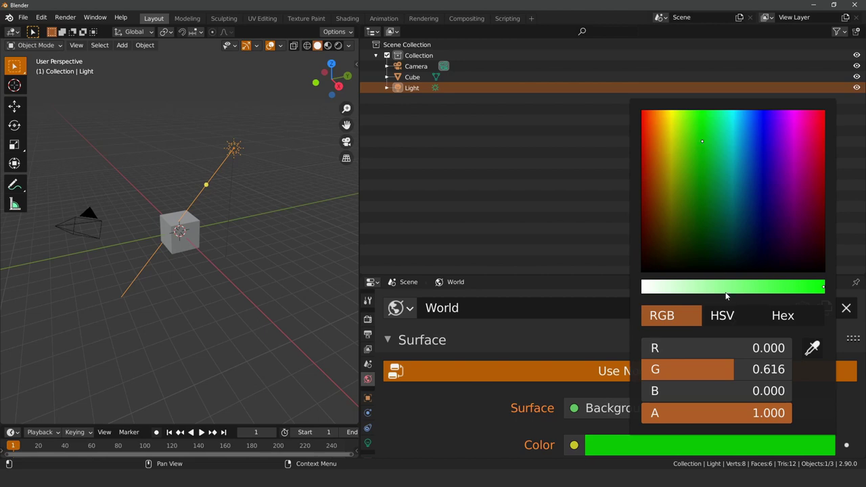
# Step: Lower the HSV hue to 0.217, giving yellow-green R 0.276, G 0.616, B 0.000
pyautogui.click(729, 317)
pyautogui.moveTo(721, 347); pyautogui.dragTo(682, 346)
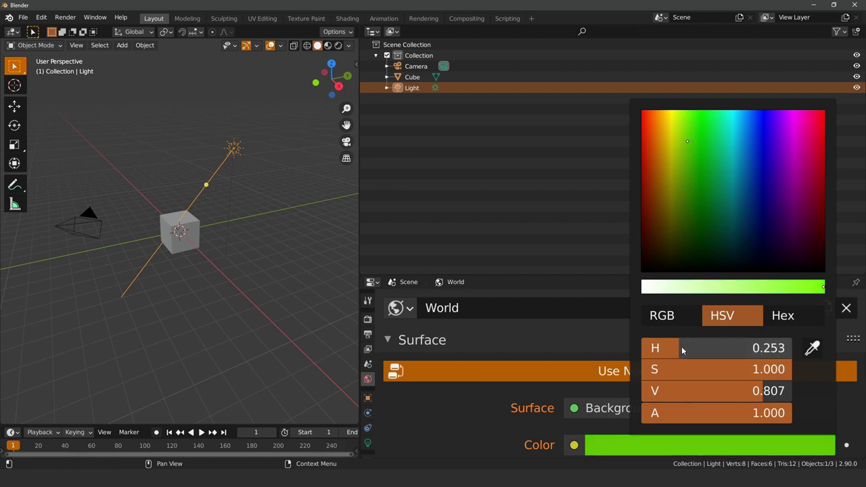
pyautogui.click(674, 318)
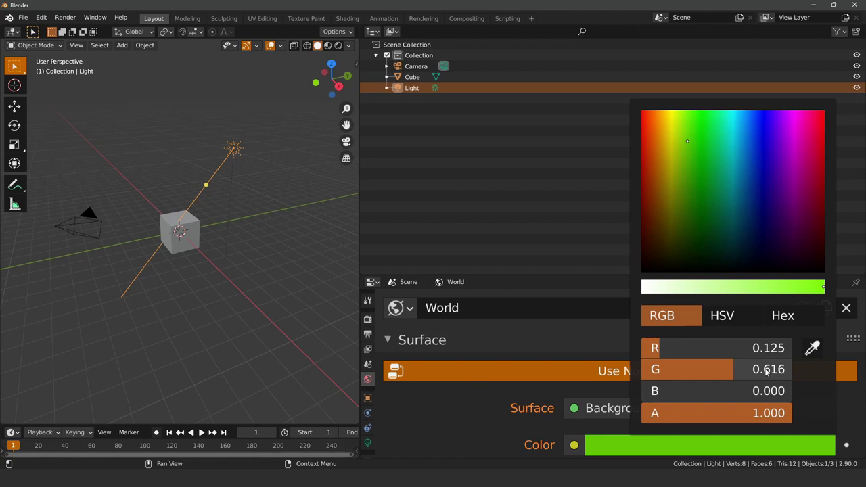
pyautogui.click(741, 314)
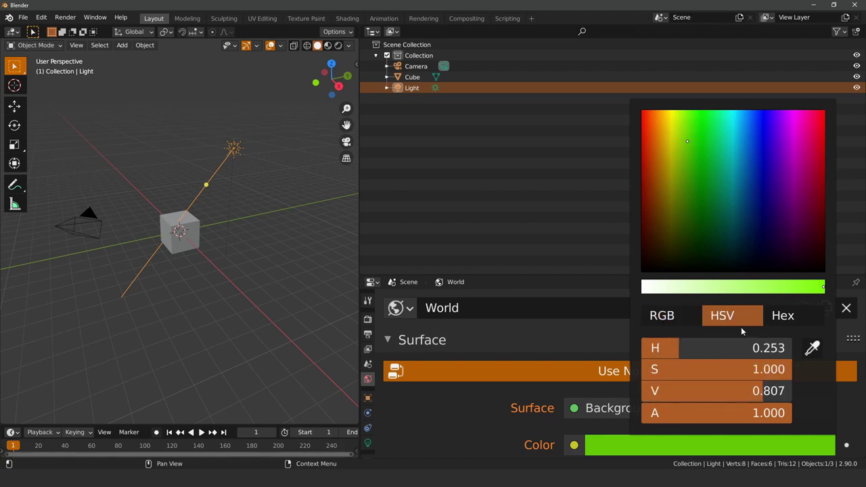
pyautogui.moveTo(746, 348); pyautogui.dragTo(722, 348)
pyautogui.click(660, 315)
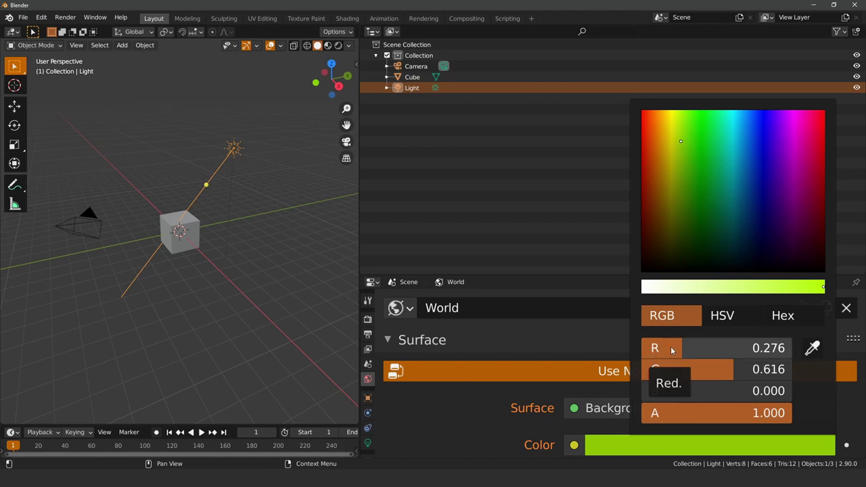
# Step: Compare HSV and RGB values, then drain saturation fully to a light grey at 0.616
pyautogui.click(730, 319)
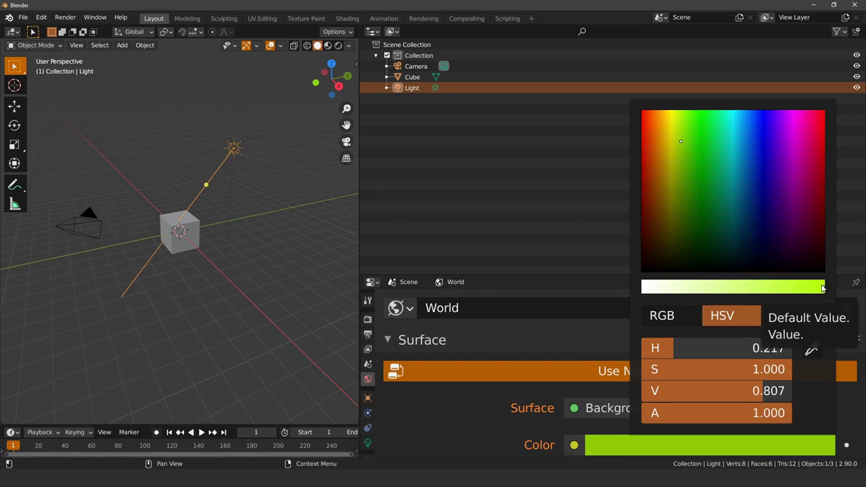
pyautogui.click(685, 316)
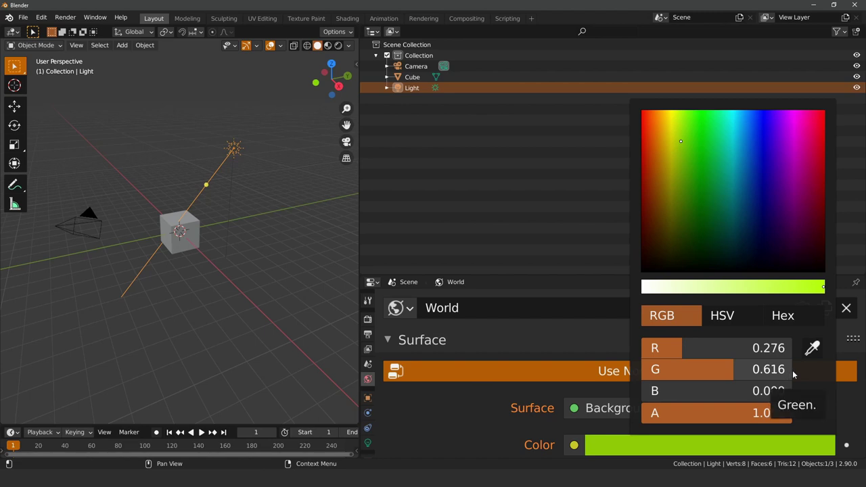
pyautogui.moveTo(812, 292); pyautogui.dragTo(643, 290)
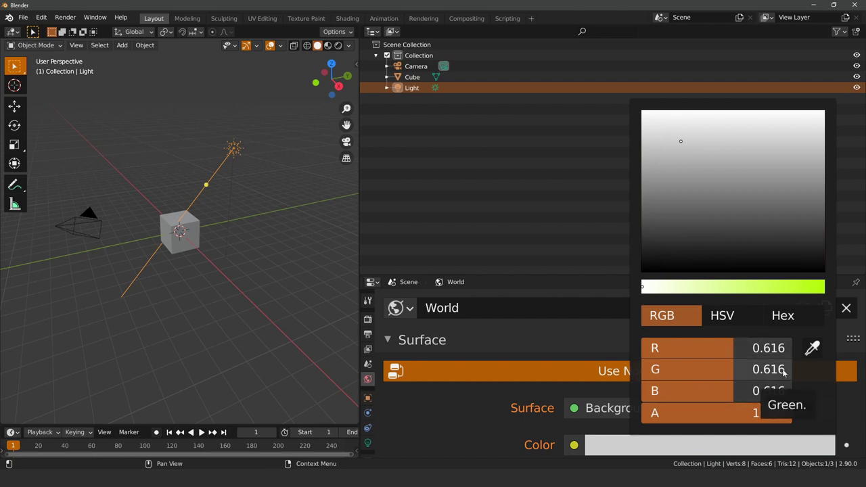
# Step: Push the World colour to bright green, then desaturate it back to white
pyautogui.moveTo(741, 371); pyautogui.dragTo(790, 371)
pyautogui.moveTo(752, 348); pyautogui.dragTo(644, 348)
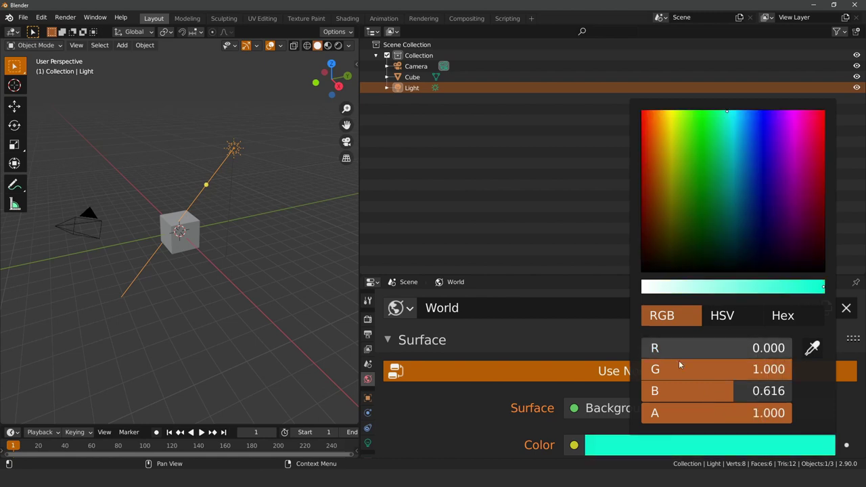
pyautogui.moveTo(742, 391); pyautogui.dragTo(644, 391)
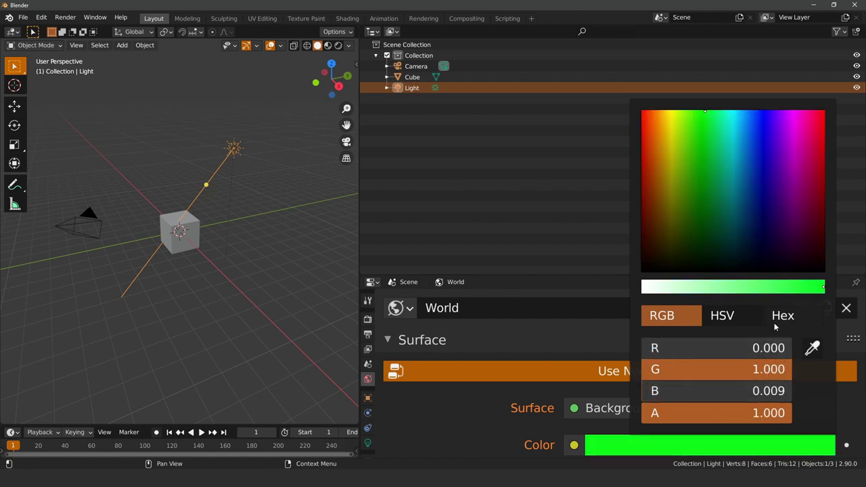
pyautogui.moveTo(704, 391); pyautogui.dragTo(644, 391)
pyautogui.moveTo(823, 290); pyautogui.dragTo(642, 287)
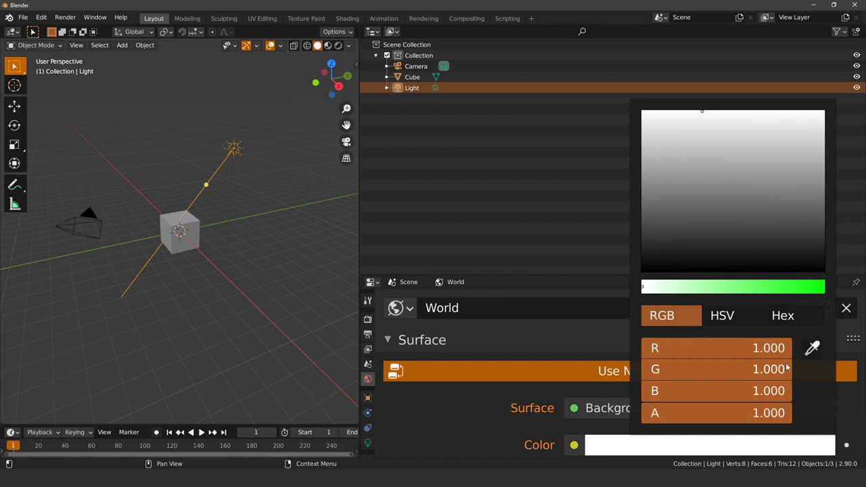
pyautogui.moveTo(647, 290); pyautogui.dragTo(760, 237)
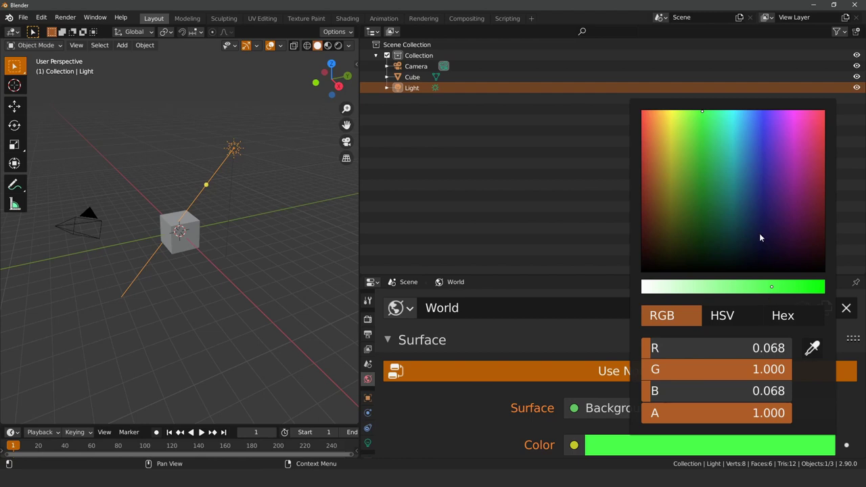
# Step: Pick a blue hue and saturate it to deep blue R 0.000, G 0.087, B 0.355
pyautogui.click(748, 170)
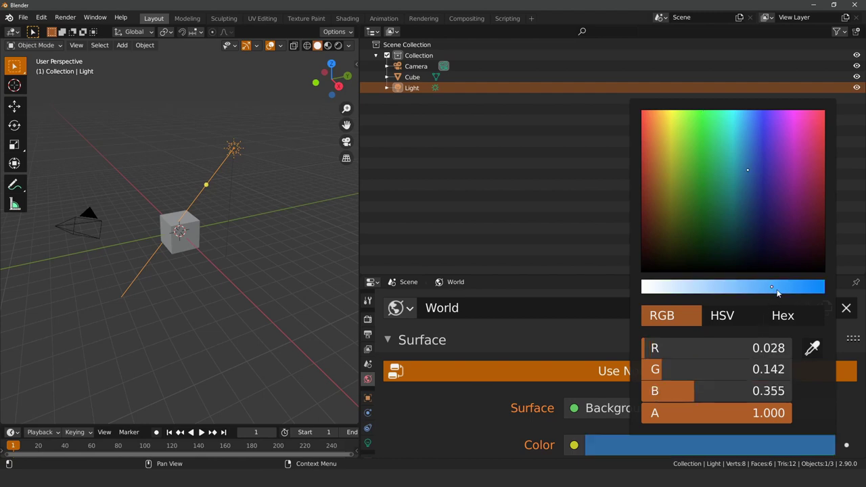
pyautogui.moveTo(777, 292); pyautogui.dragTo(824, 289)
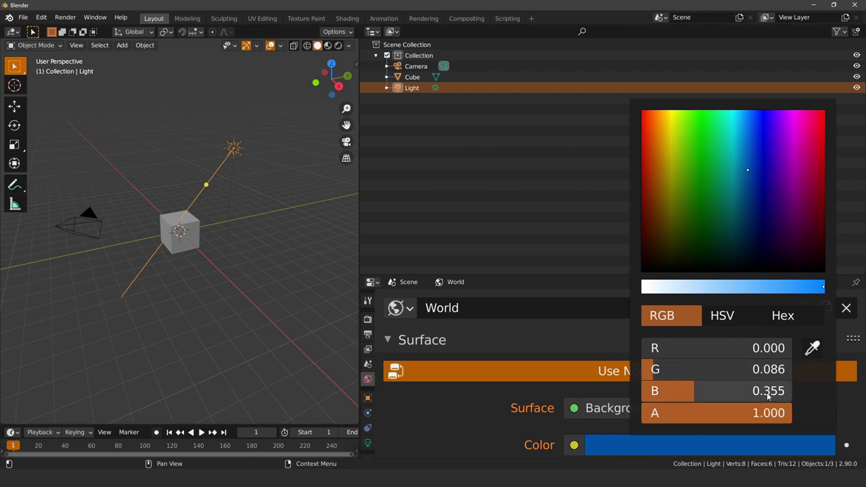
pyautogui.moveTo(823, 289)
pyautogui.mouseDown()
pyautogui.moveTo(642, 287)
pyautogui.moveTo(825, 287)
pyautogui.mouseUp()
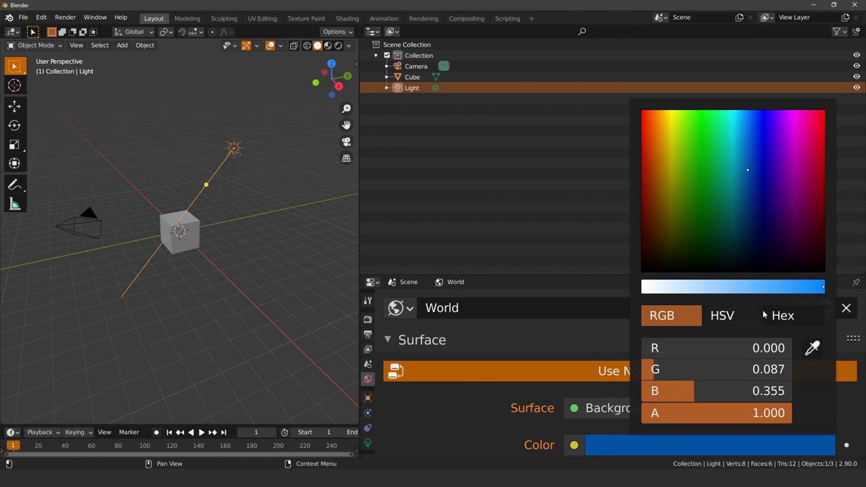
# Step: Drain the World colour's saturation to grey and shift the hue toward cyan
pyautogui.moveTo(813, 291); pyautogui.dragTo(642, 289)
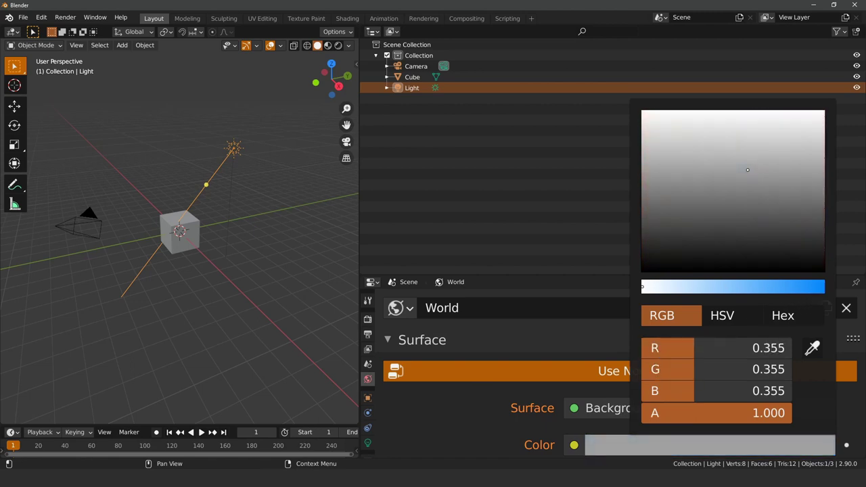
pyautogui.moveTo(644, 289)
pyautogui.mouseDown()
pyautogui.moveTo(657, 289)
pyautogui.moveTo(642, 289)
pyautogui.mouseUp()
pyautogui.moveTo(749, 170); pyautogui.dragTo(730, 170)
pyautogui.moveTo(643, 289)
pyautogui.mouseDown()
pyautogui.moveTo(665, 289)
pyautogui.moveTo(642, 289)
pyautogui.mouseUp()
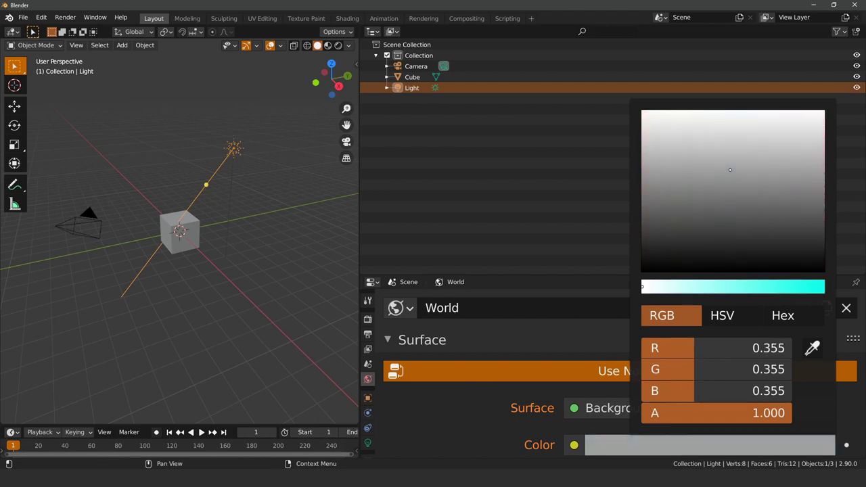
# Step: In HSV, set saturation to about 0.5 and raise value, producing a teal
pyautogui.click(711, 322)
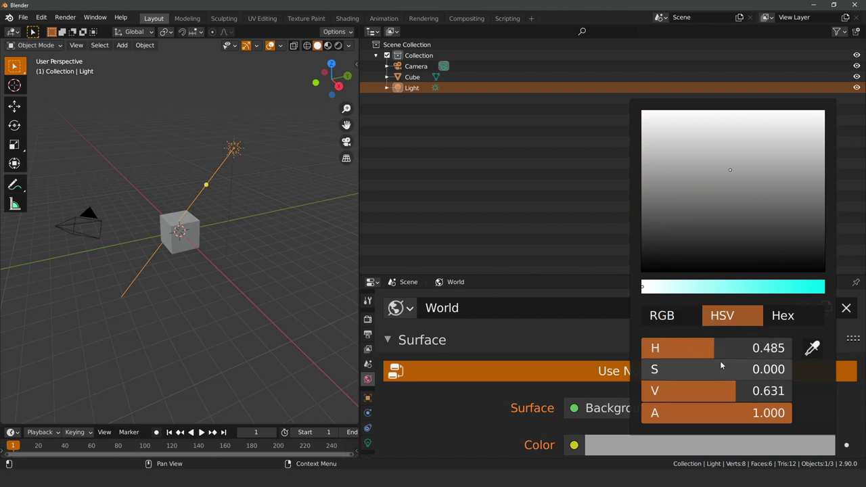
pyautogui.moveTo(709, 369); pyautogui.dragTo(785, 369)
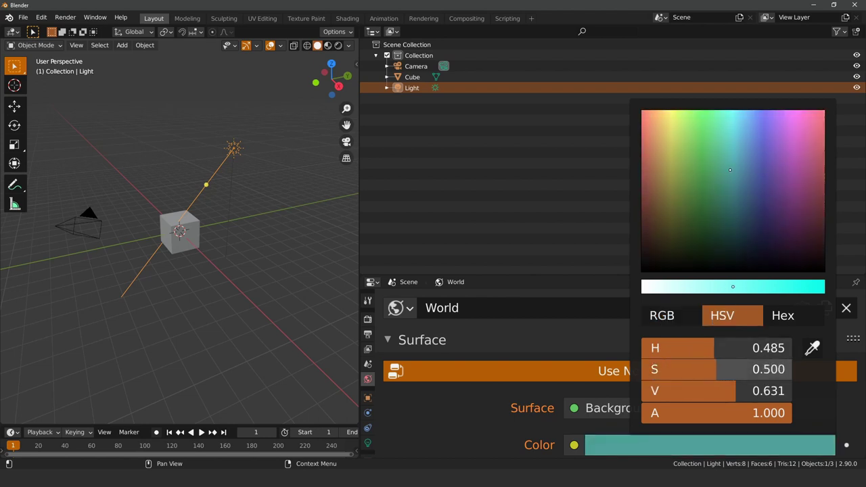
pyautogui.click(677, 316)
pyautogui.click(719, 317)
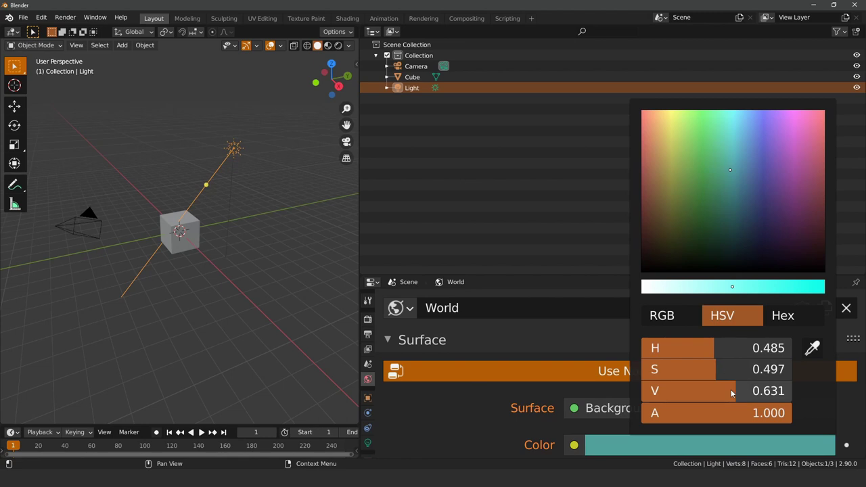
pyautogui.moveTo(740, 397)
pyautogui.mouseDown()
pyautogui.moveTo(769, 397)
pyautogui.moveTo(753, 397)
pyautogui.mouseUp()
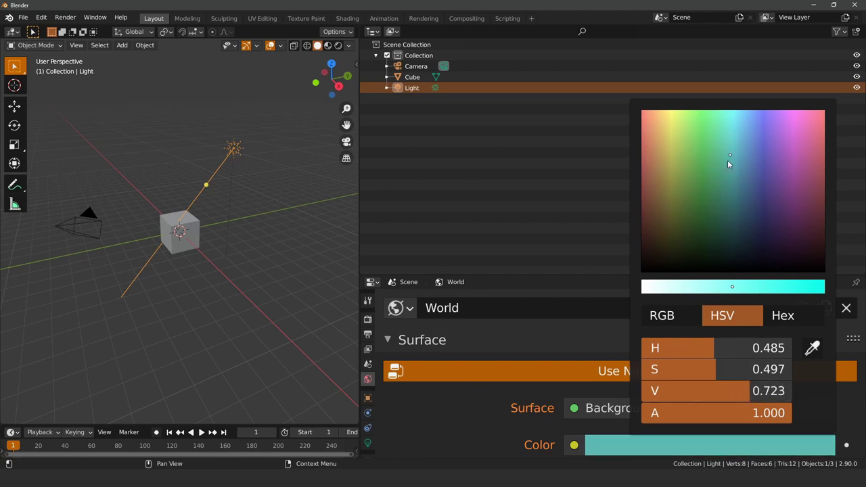
pyautogui.click(668, 315)
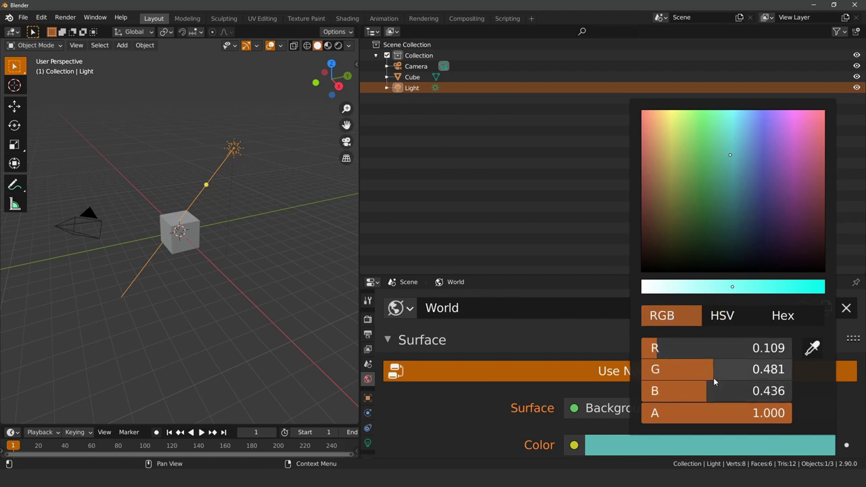
pyautogui.click(734, 196)
# Step: Undo the last change and vary the teal's brightness by scrolling over the colour wheel
pyautogui.hotkey('ctrl', 'z')
pyautogui.scroll(2, 734, 195)
pyautogui.scroll(-4, 734, 194)
pyautogui.scroll(4, 734, 194)
pyautogui.scroll(-2, 734, 194)
pyautogui.scroll(2, 734, 194)
pyautogui.scroll(-3, 734, 195)
pyautogui.scroll(3, 734, 194)
pyautogui.scroll(-1, 734, 203)
# Step: Push the teal to full saturation, vary its brightness, then cancel the picker to discard changes
pyautogui.moveTo(732, 289); pyautogui.dragTo(823, 287)
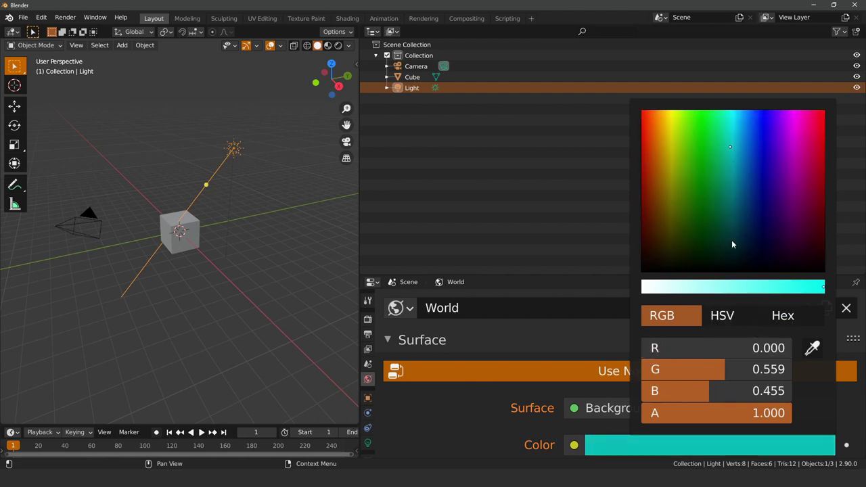
pyautogui.scroll(-3, 734, 175)
pyautogui.scroll(7, 734, 175)
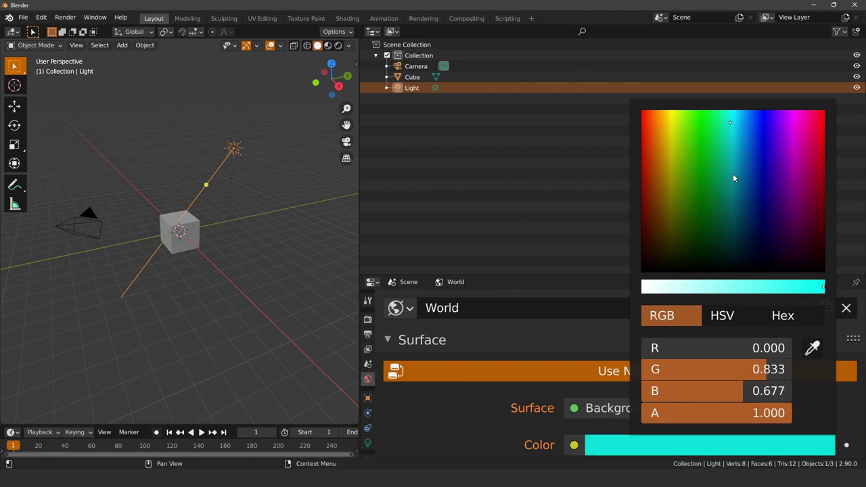
pyautogui.scroll(-7, 734, 177)
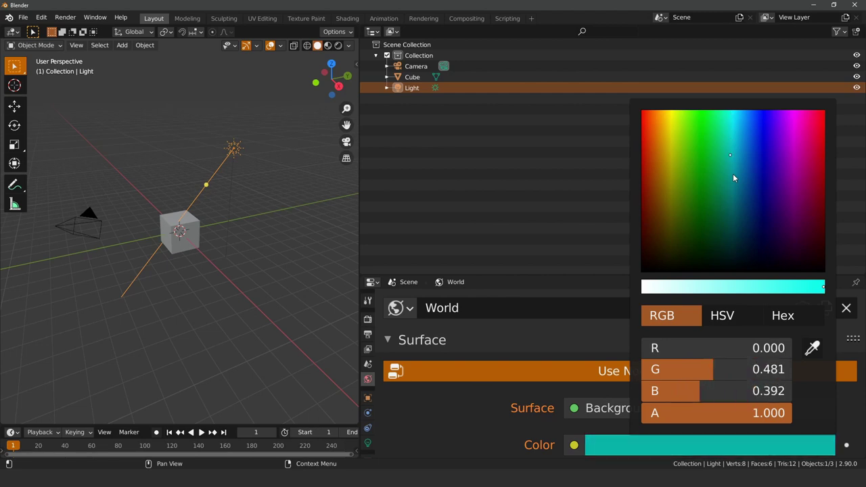
pyautogui.scroll(-4, 734, 174)
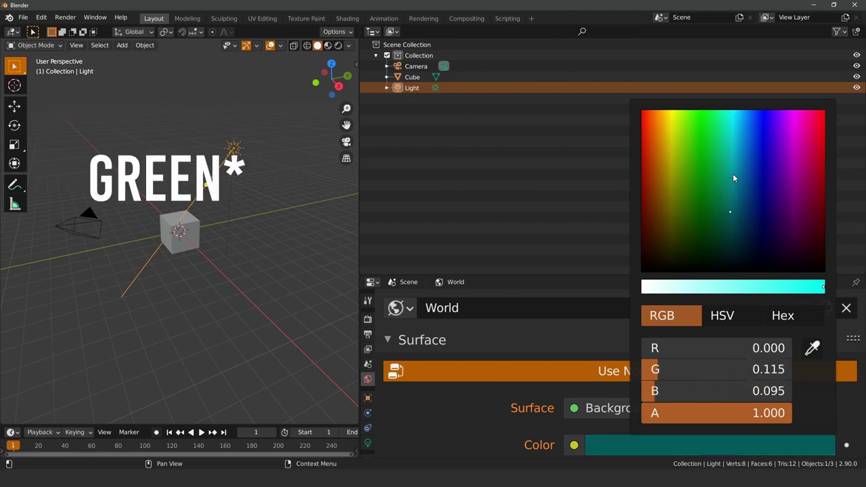
pyautogui.scroll(2, 734, 175)
pyautogui.scroll(8, 733, 174)
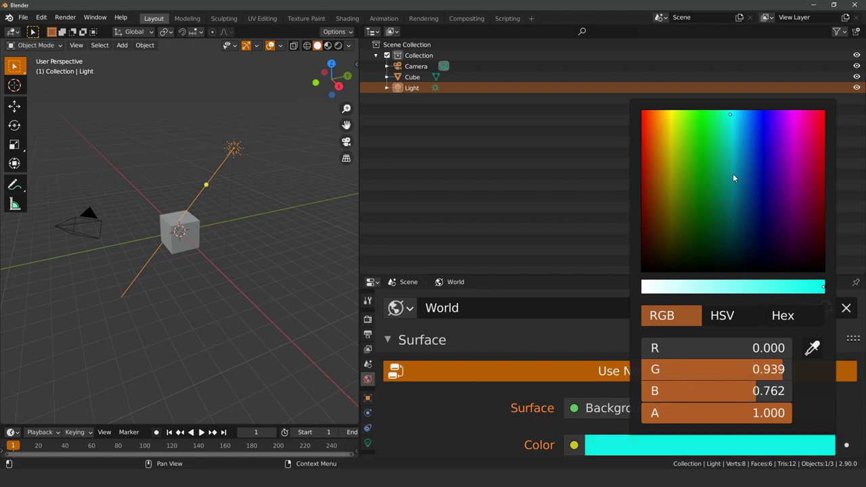
pyautogui.scroll(-10, 734, 175)
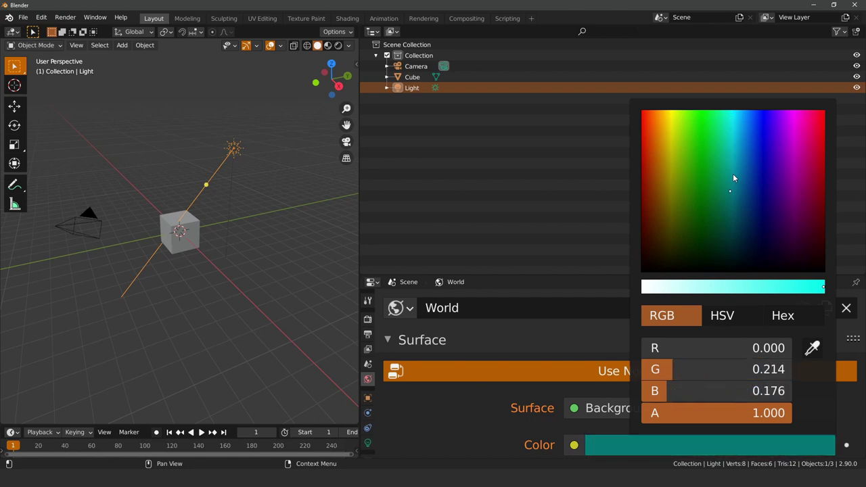
pyautogui.scroll(-3, 734, 178)
pyautogui.scroll(15, 733, 178)
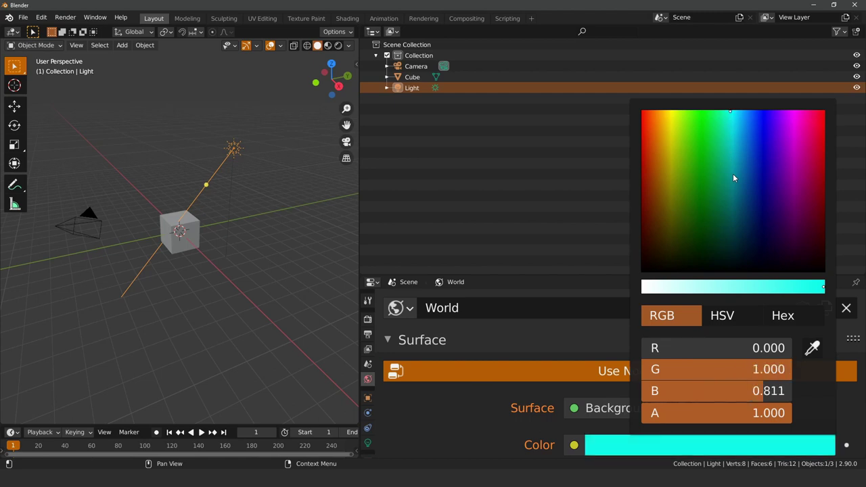
pyautogui.scroll(-15, 733, 174)
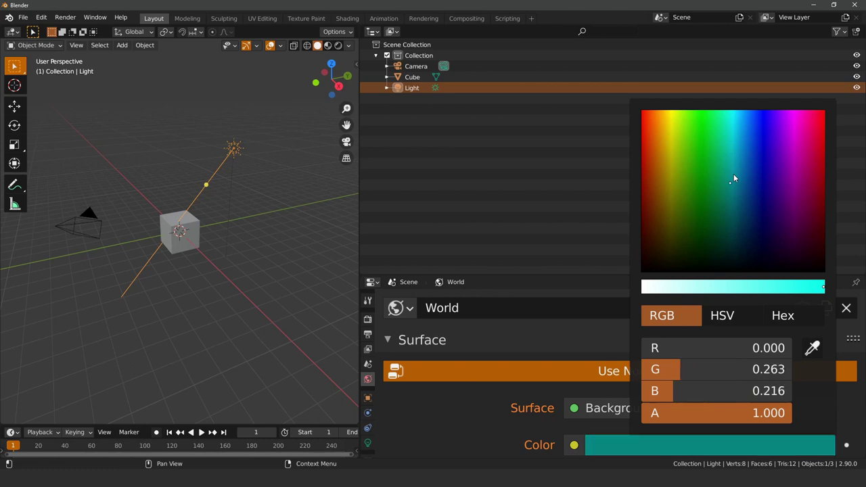
pyautogui.scroll(5, 734, 175)
pyautogui.scroll(2, 734, 178)
pyautogui.scroll(-7, 733, 178)
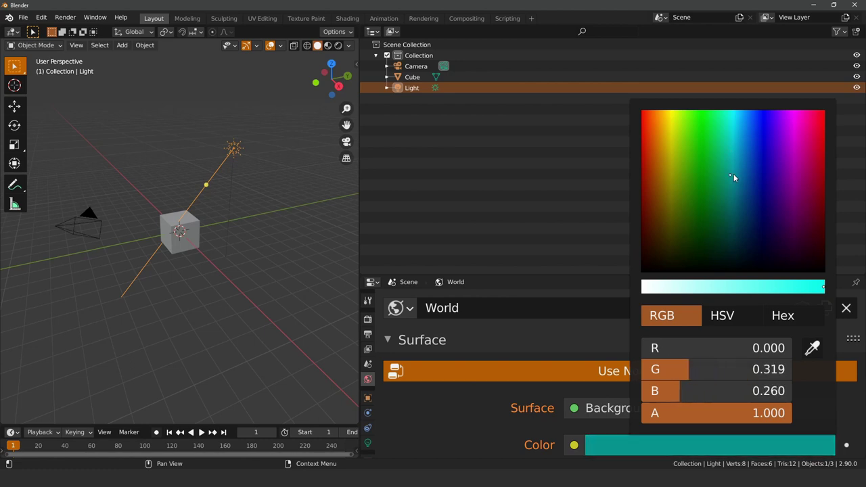
pyautogui.scroll(10, 734, 179)
pyautogui.scroll(-3, 735, 178)
pyautogui.scroll(-7, 735, 178)
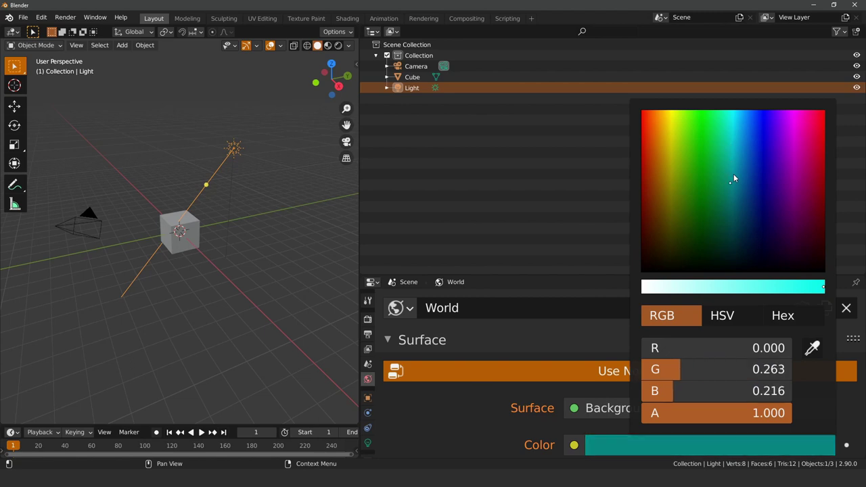
pyautogui.press('Escape')
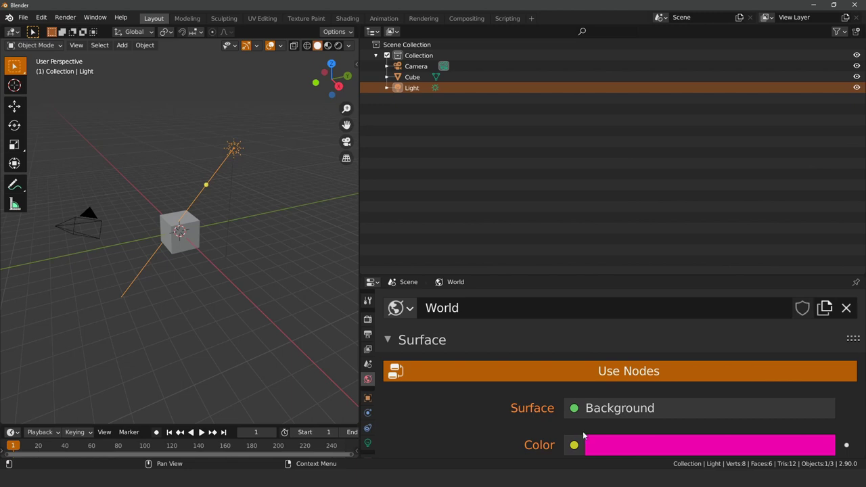
# Step: Switch from Blender to SumatraPDF showing the Pixel-Math.pdf cover page
pyautogui.hotkey('alt', 'Tab')
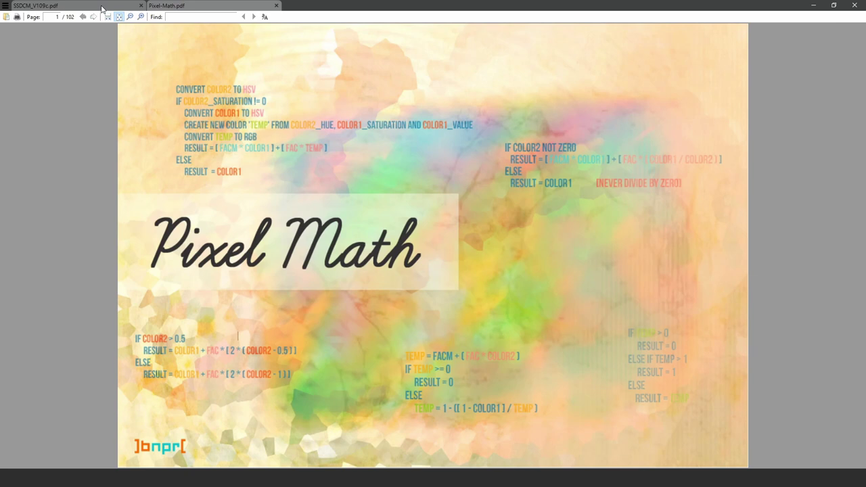
# Step: Bring up SSDCM_V109c.pdf on its Soul Stirring Digital Color Mastery cover
pyautogui.click(102, 8)
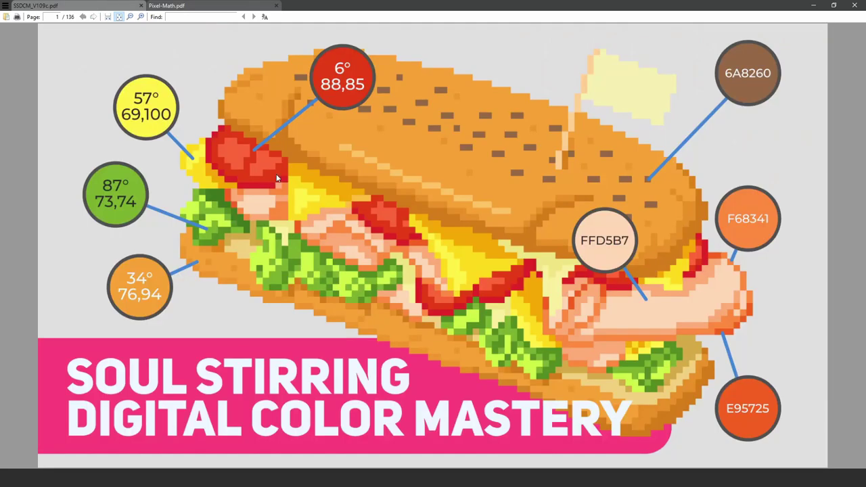